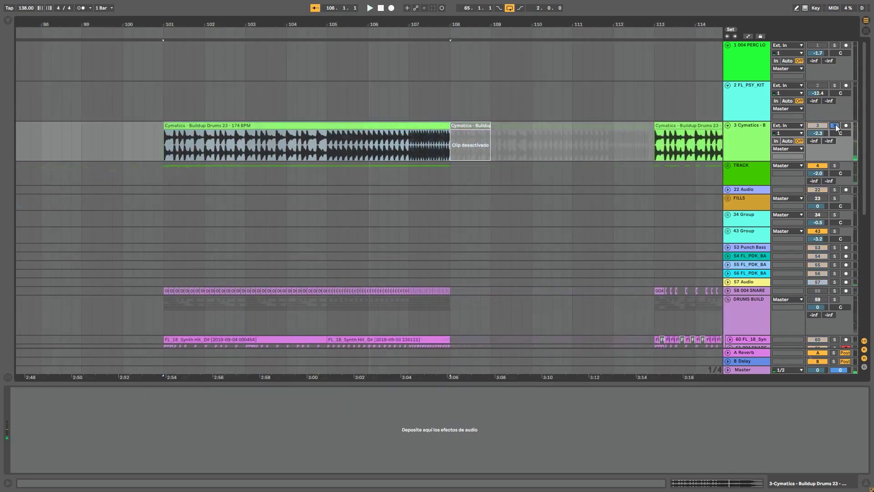
# - Deactivate the snare clips at 101.1.3, 101.3.3 and 101.4.3 on the 004 SNARE track to follow the buildup drum loop
pyautogui.press('space')
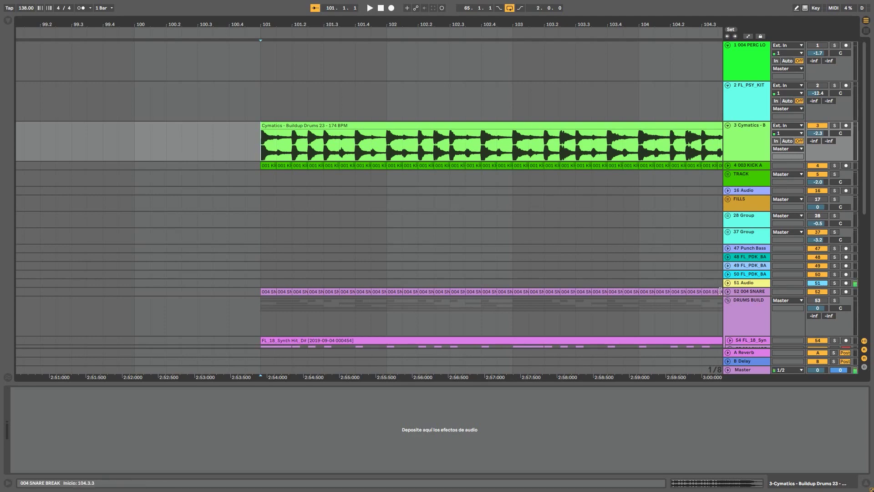
pyautogui.click(728, 292)
pyautogui.click(277, 150)
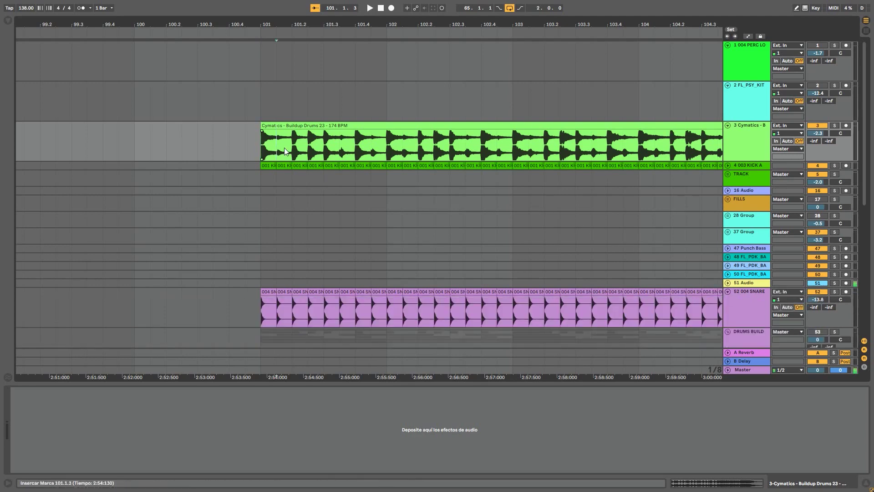
pyautogui.click(283, 294)
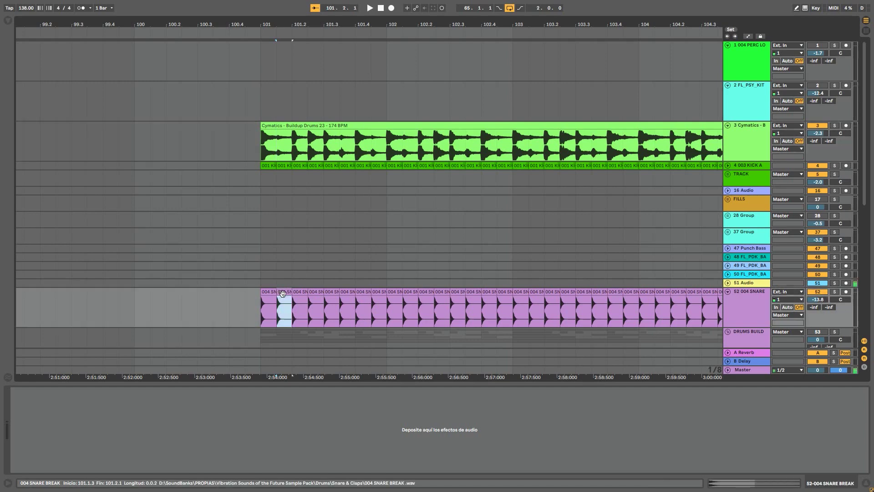
pyautogui.press('Delete')
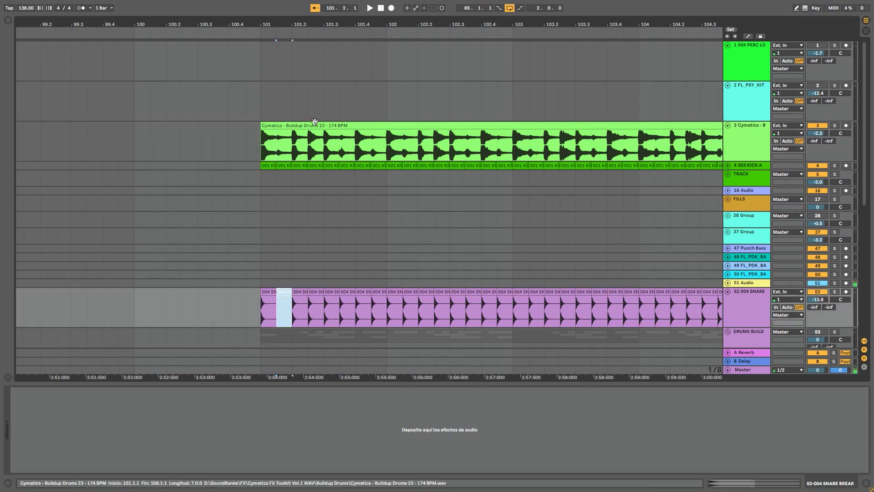
pyautogui.click(283, 150)
pyautogui.moveTo(282, 147); pyautogui.dragTo(352, 147)
pyautogui.click(348, 290)
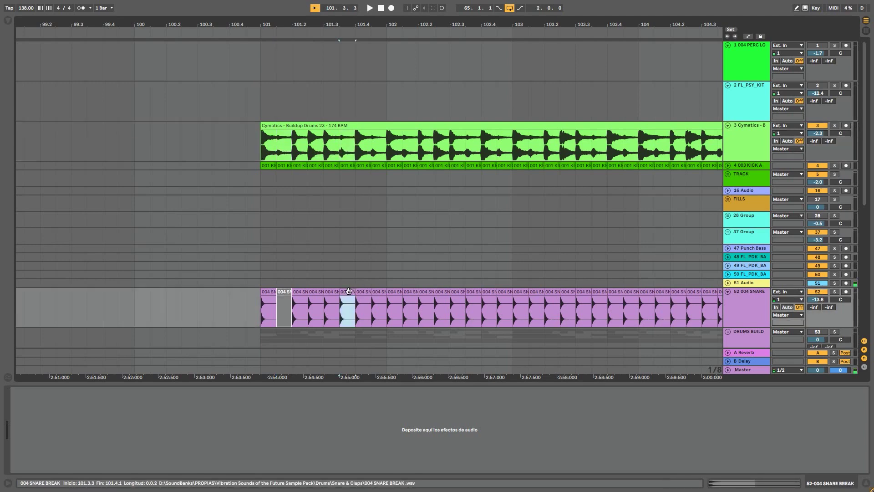
pyautogui.press('0')
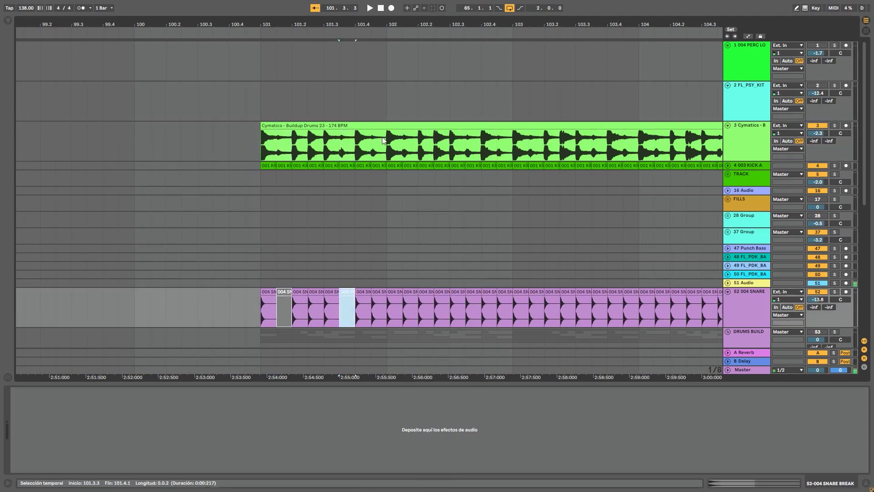
pyautogui.moveTo(383, 144); pyautogui.dragTo(386, 146)
pyautogui.click(380, 291)
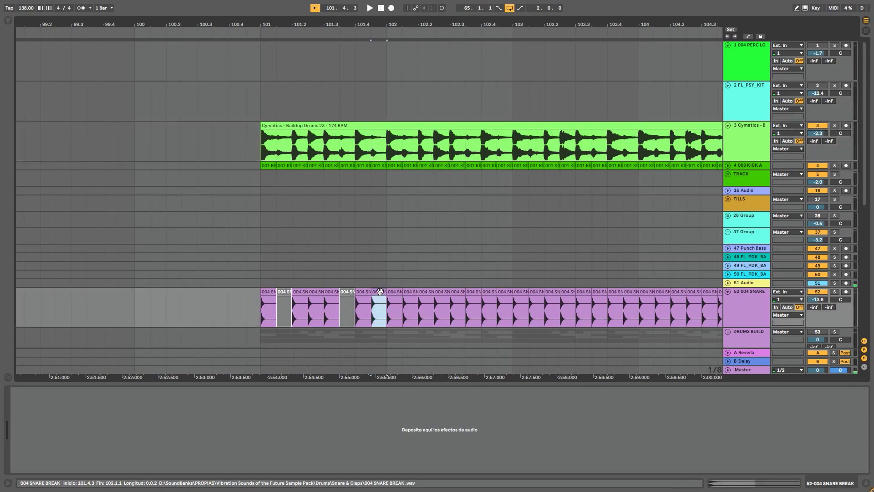
pyautogui.press('0')
# - Duplicate the one-bar snare pattern of bar 101 through bars 102 to 104
pyautogui.moveTo(270, 310); pyautogui.dragTo(381, 308)
pyautogui.hotkey('ctrl', 'd')
pyautogui.hotkey('ctrl', 'd')
pyautogui.hotkey('ctrl', 'd')
pyautogui.hotkey('ctrl', 'd')
pyautogui.hotkey('ctrl', 'z')
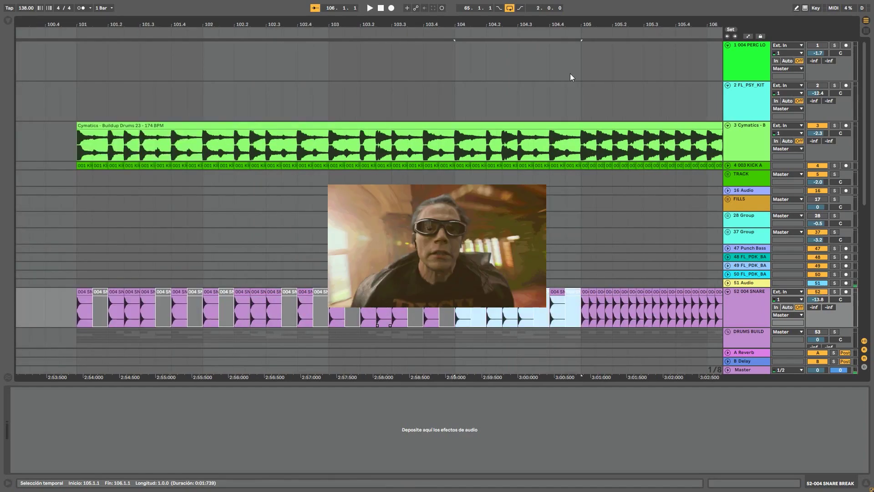
# - Fill bars 105 and 106 of the snare track with eighth-note copies of the active snare clip at 104.4.1
pyautogui.moveTo(572, 25); pyautogui.dragTo(247, 25)
pyautogui.click(502, 292)
pyautogui.hotkey('ctrl', 'd')
pyautogui.hotkey('ctrl', 'd')
pyautogui.hotkey('ctrl', 'd')
pyautogui.hotkey('ctrl', 'd')
pyautogui.hotkey('ctrl', 'd')
pyautogui.hotkey('ctrl', 'd')
pyautogui.hotkey('ctrl', 'd')
pyautogui.hotkey('ctrl', 'd')
pyautogui.hotkey('ctrl', 'd')
pyautogui.hotkey('ctrl', 'd')
pyautogui.hotkey('ctrl', 'd')
pyautogui.hotkey('ctrl', 'd')
pyautogui.hotkey('ctrl', 'd')
pyautogui.hotkey('ctrl', 'd')
pyautogui.hotkey('ctrl', 'd')
pyautogui.hotkey('ctrl', 'd')
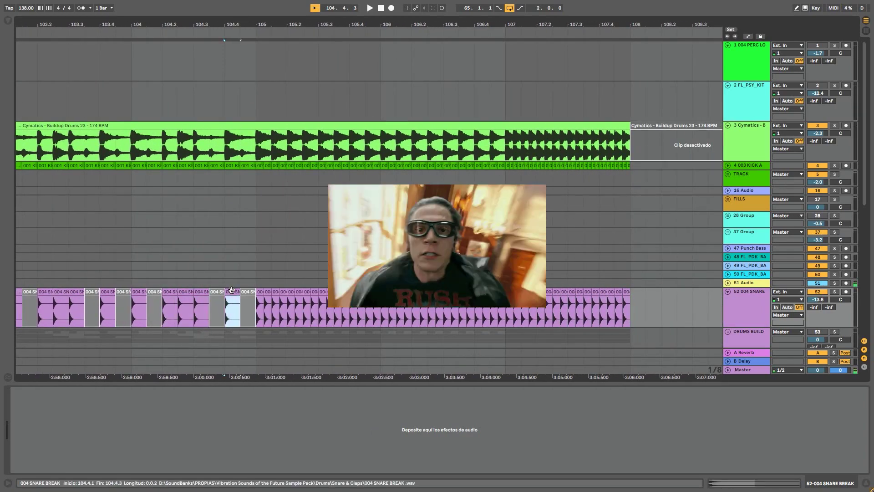
pyautogui.click(259, 292)
pyautogui.hotkey('ctrl', 'v')
pyautogui.hotkey('ctrl', 'v')
pyautogui.hotkey('ctrl', 'v')
pyautogui.hotkey('ctrl', 'v')
pyautogui.hotkey('ctrl', 'v')
pyautogui.hotkey('ctrl', 'v')
pyautogui.hotkey('ctrl', 'v')
pyautogui.hotkey('ctrl', 'v')
pyautogui.hotkey('ctrl', 'v')
pyautogui.hotkey('ctrl', 'v')
pyautogui.hotkey('ctrl', 'v')
pyautogui.hotkey('ctrl', 'v')
pyautogui.hotkey('ctrl', 'v')
pyautogui.hotkey('ctrl', 'v')
pyautogui.hotkey('ctrl', 'v')
pyautogui.hotkey('ctrl', 'v')
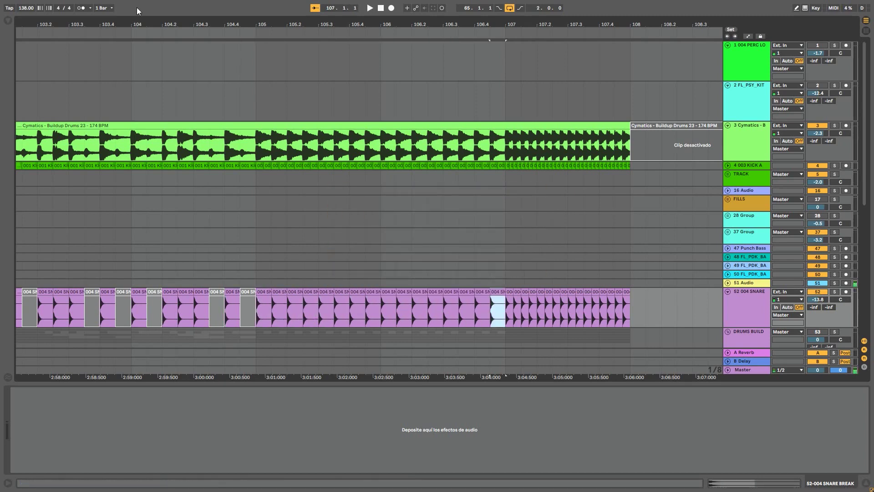
# - Play the snare pattern from bar 101 to check it against the buildup loop
pyautogui.moveTo(132, 24); pyautogui.dragTo(335, 13)
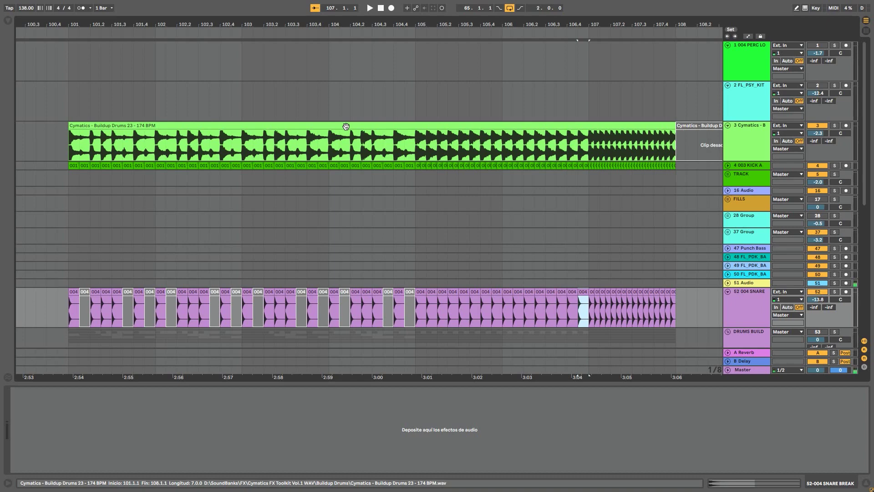
pyautogui.click(69, 304)
pyautogui.press('space')
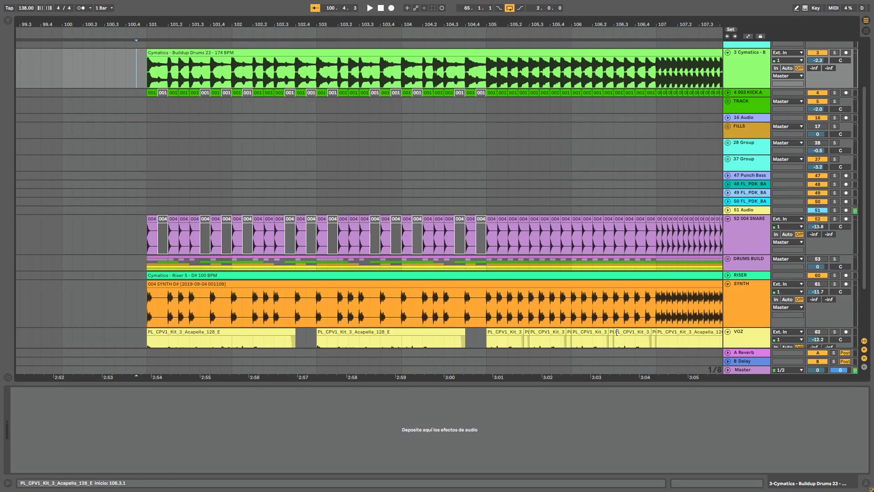
# - Solo the SYNTH track and listen to its buildup clip
pyautogui.click(821, 285)
pyautogui.click(372, 283)
pyautogui.press('s')
pyautogui.press('space')
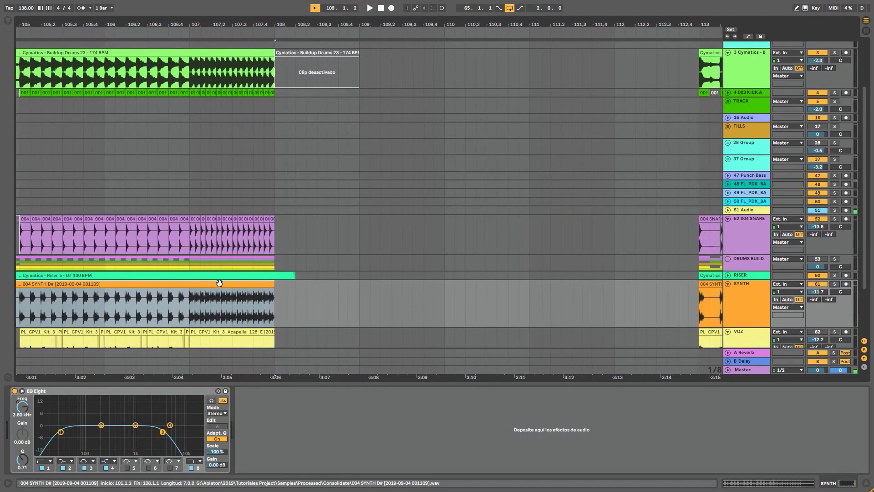
# - Open the SYNTH clip's sample settings and set its warp mode to Complex
pyautogui.doubleClick(218, 282)
pyautogui.click(100, 440)
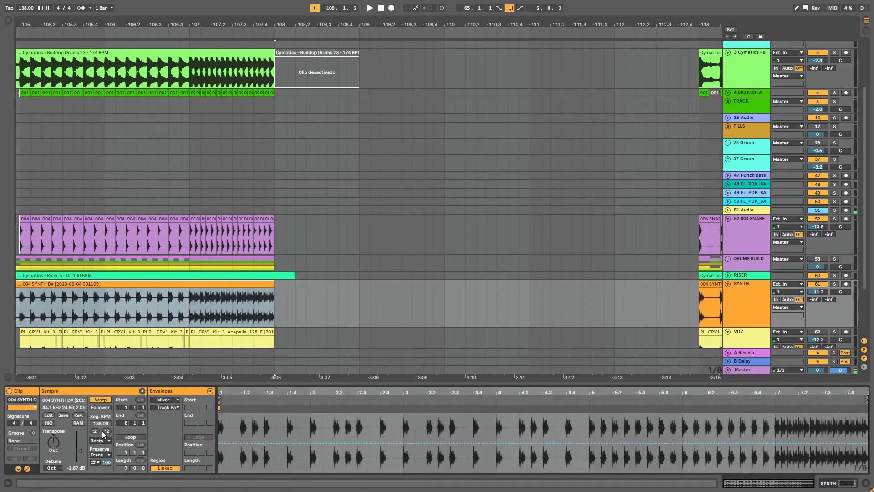
pyautogui.click(106, 433)
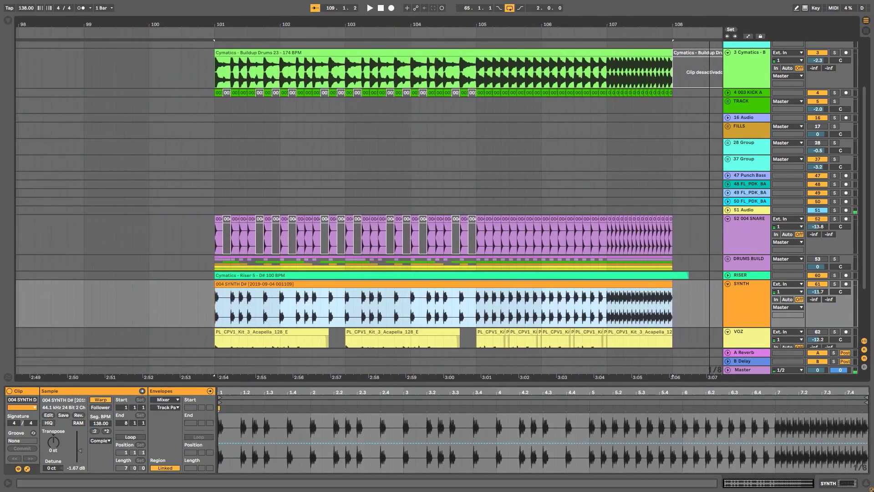
# - Rebuild the SYNTH rhythm with 004 SYNTH D#.wav, duplicating its short clips along the bars up to 107
pyautogui.hscroll(5, 530, 23)
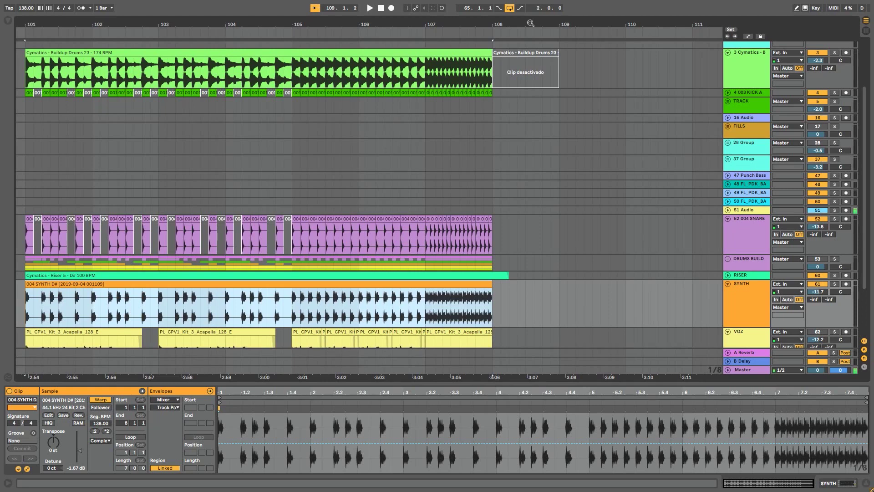
pyautogui.moveTo(530, 22); pyautogui.dragTo(412, 23)
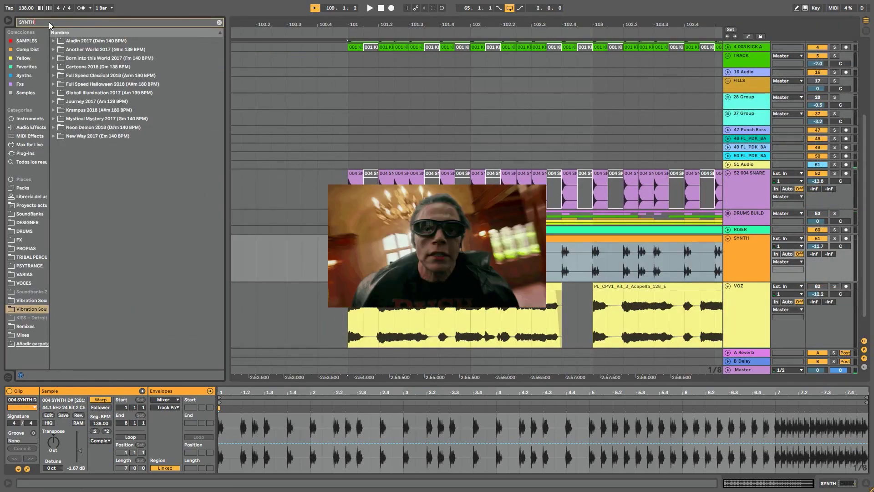
pyautogui.click(100, 84)
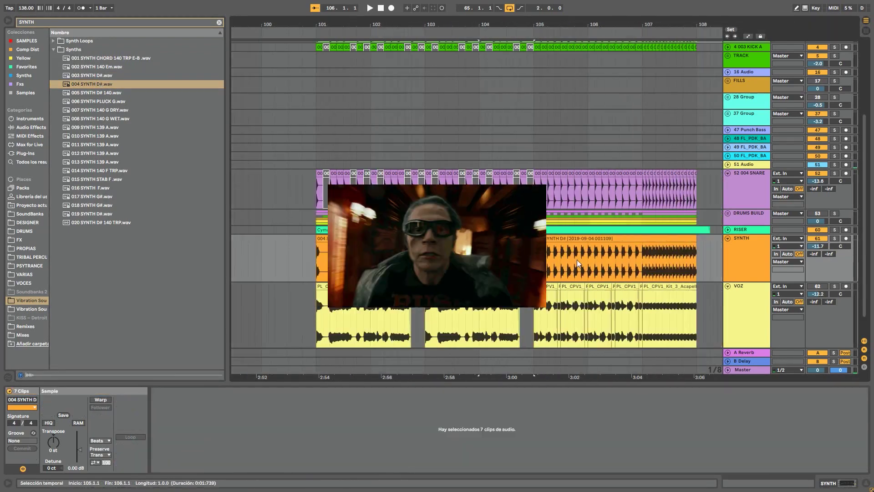
pyautogui.hotkey('ctrl', 'd')
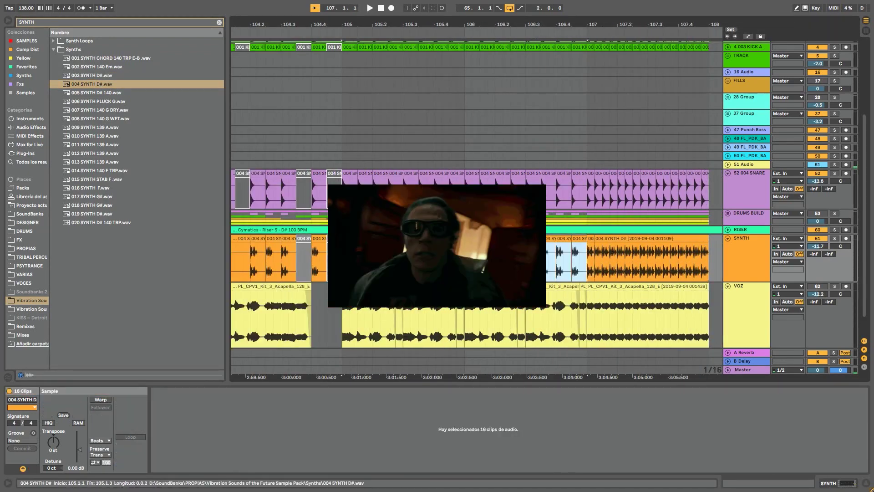
pyautogui.hotkey('ctrl', 'd')
pyautogui.hotkey('ctrl', 'd')
pyautogui.hotkey('ctrl', 'd')
pyautogui.hotkey('ctrl', 'd')
pyautogui.hotkey('ctrl', 'd')
pyautogui.hotkey('ctrl', 'd')
pyautogui.hotkey('ctrl', 'd')
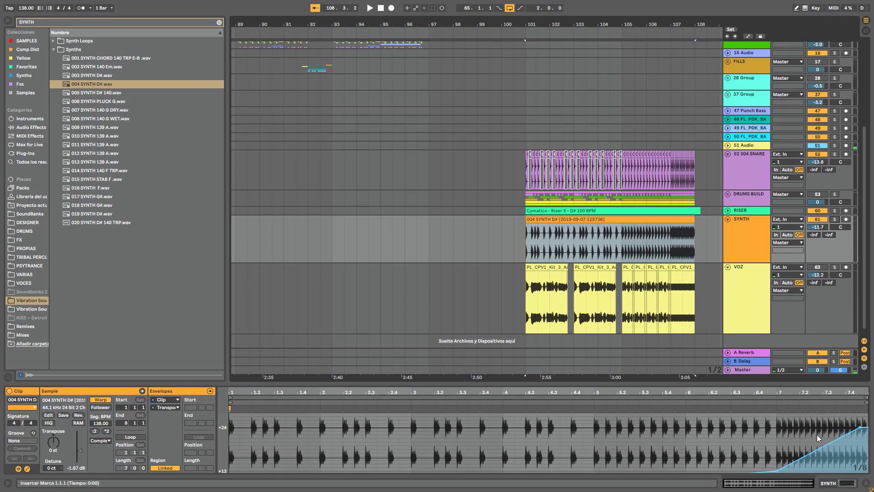
# - Examine the full transposition envelope of the consolidated SYNTH clip
pyautogui.moveTo(799, 446); pyautogui.dragTo(799, 428)
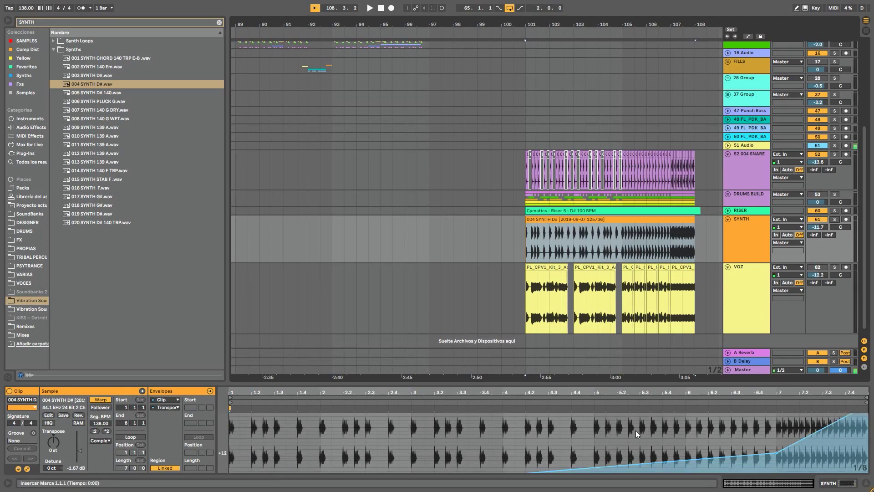
pyautogui.click(635, 430)
pyautogui.hotkey('ctrl', 'a')
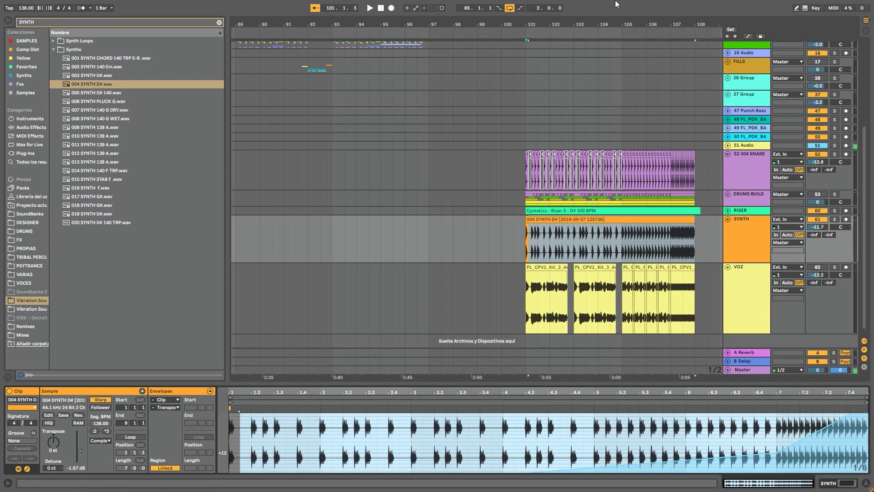
# - Hide the browser and open the first acapella clip on the VOZ track
pyautogui.moveTo(611, 19); pyautogui.dragTo(528, 19)
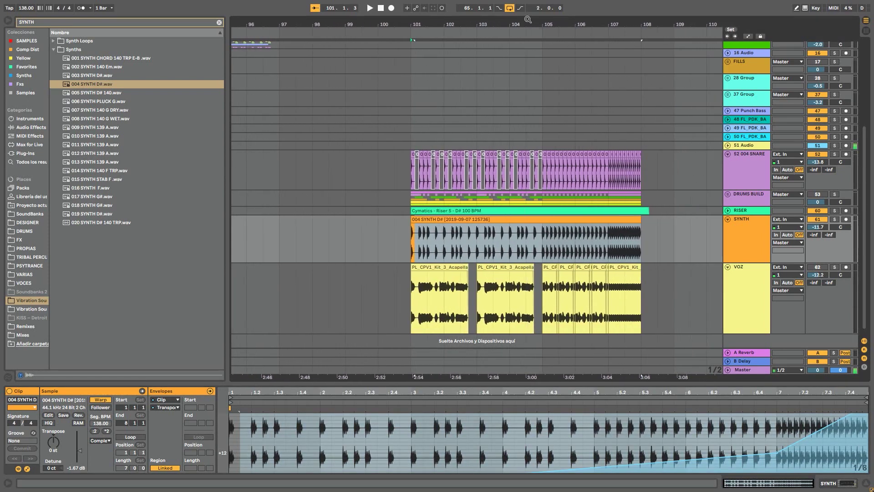
pyautogui.click(8, 22)
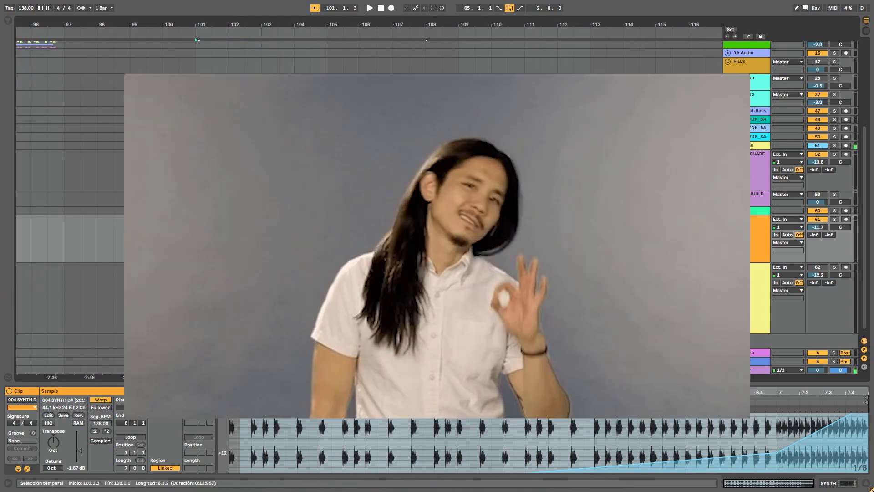
pyautogui.click(196, 297)
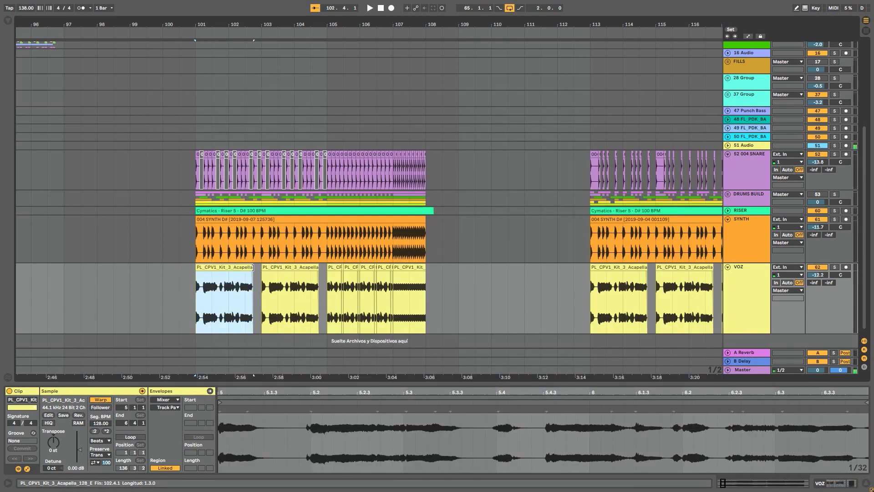
pyautogui.moveTo(258, 263); pyautogui.dragTo(425, 262)
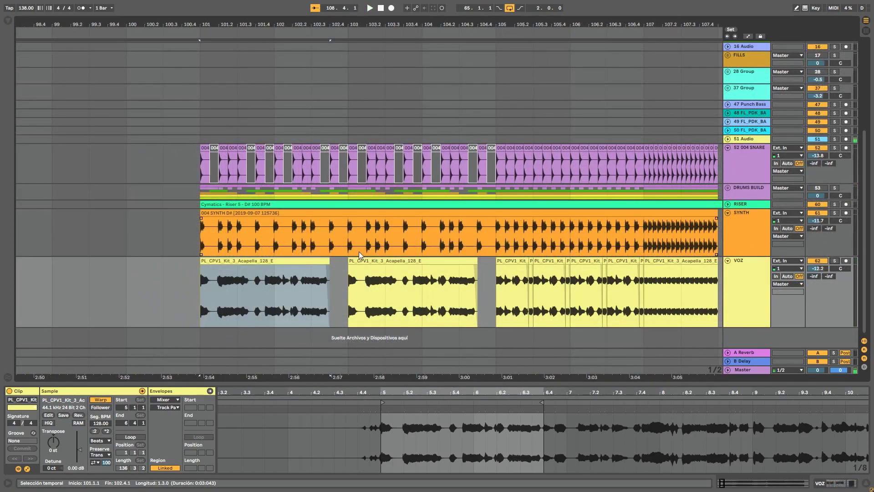
# - Try to extend the end of the first acapella clip on the VOZ track to bar 103
pyautogui.click(327, 260)
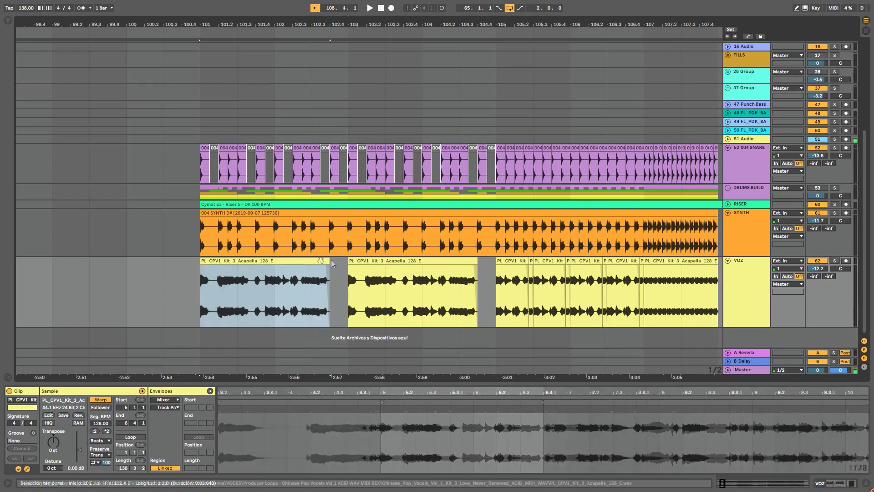
pyautogui.moveTo(327, 261); pyautogui.dragTo(346, 276)
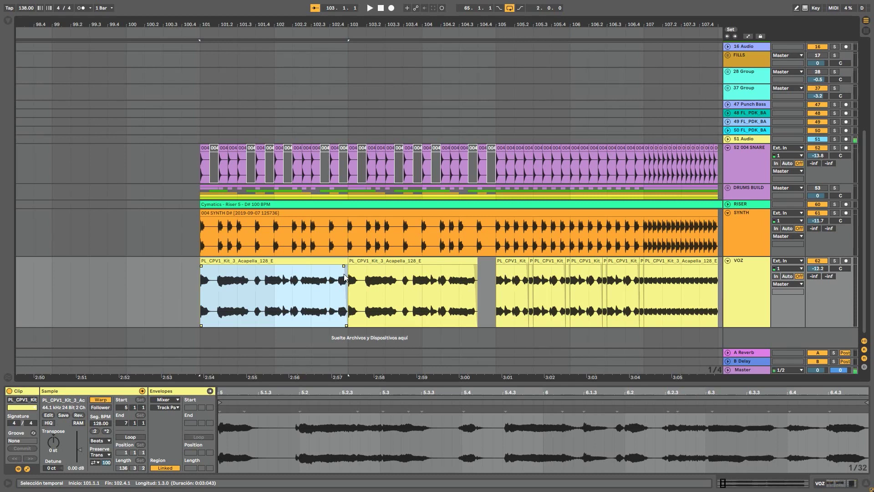
pyautogui.hotkey('ctrl', 'z')
pyautogui.hotkey('ctrl', 'z')
pyautogui.hotkey('ctrl', 'z')
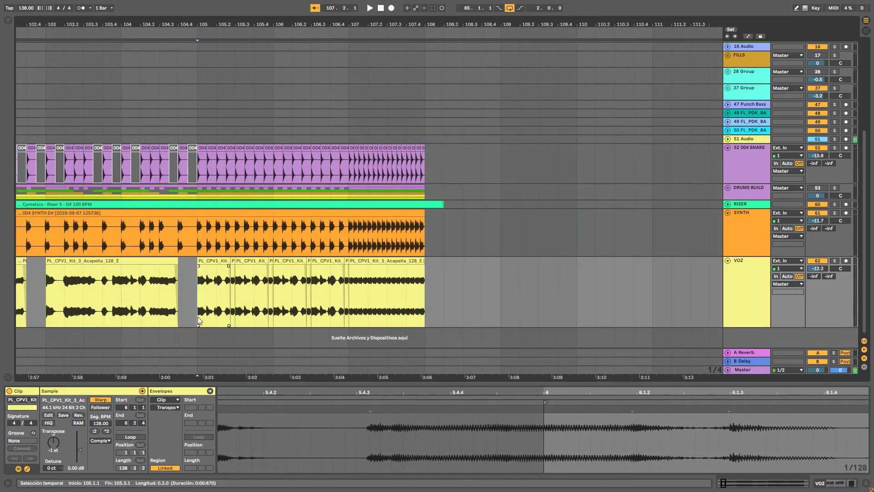
# - Fill bar 107 of the VOZ track with repeated sixteenth-note vocal chops and consolidate them into one clip
pyautogui.moveTo(198, 319); pyautogui.dragTo(233, 313)
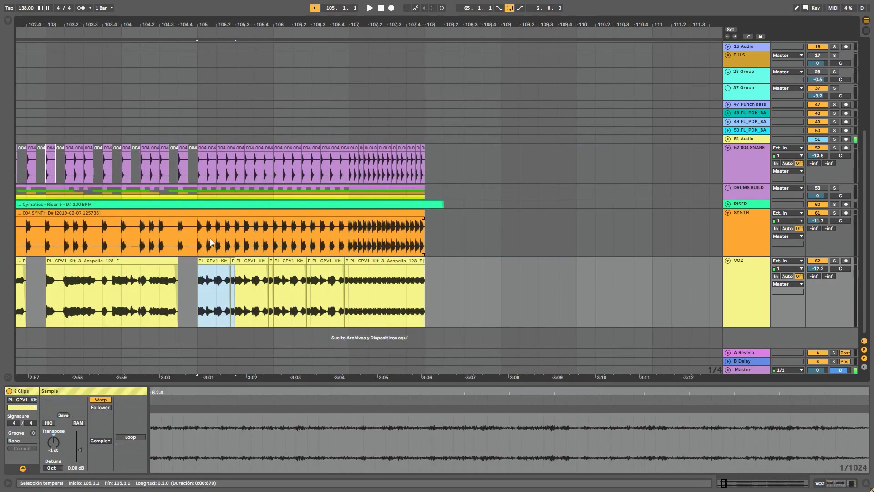
pyautogui.moveTo(231, 315); pyautogui.dragTo(275, 314)
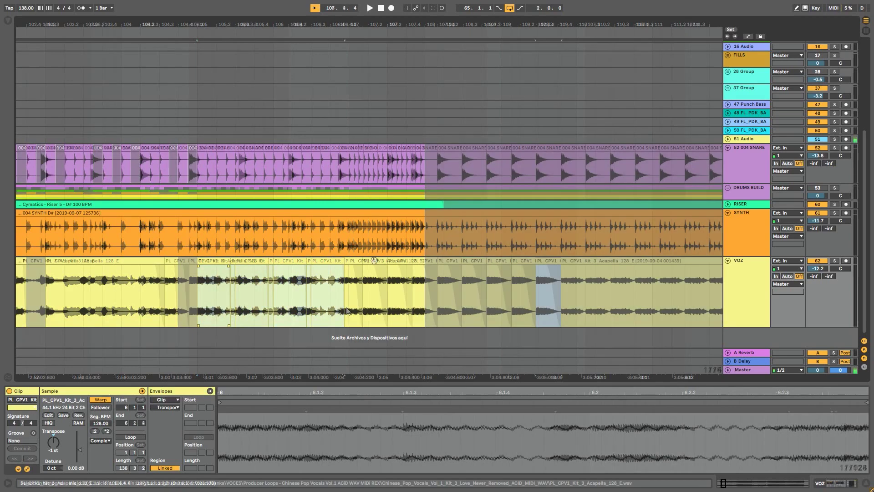
pyautogui.press('Right')
pyautogui.press('Right')
pyautogui.press('Right')
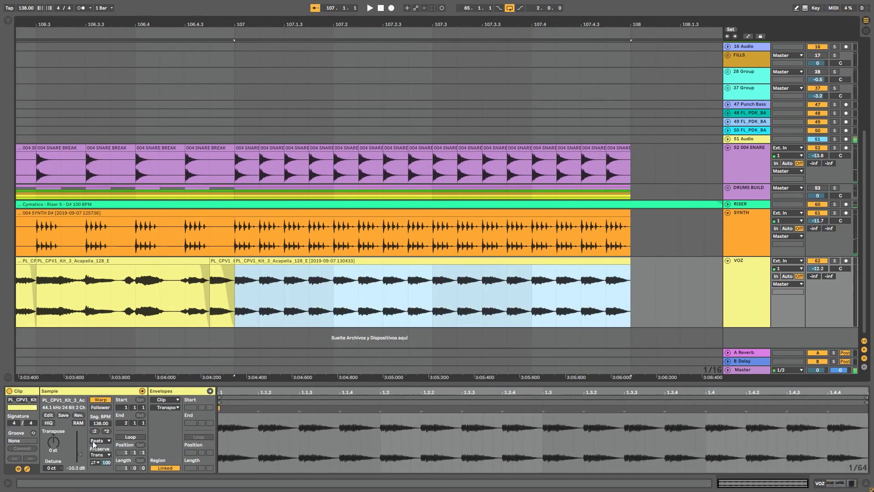
# - Set the bar 107 vocal clip's warp mode to Complex and ramp its transposition envelope from 0 to +11 st
pyautogui.click(93, 442)
pyautogui.click(95, 430)
pyautogui.click(176, 407)
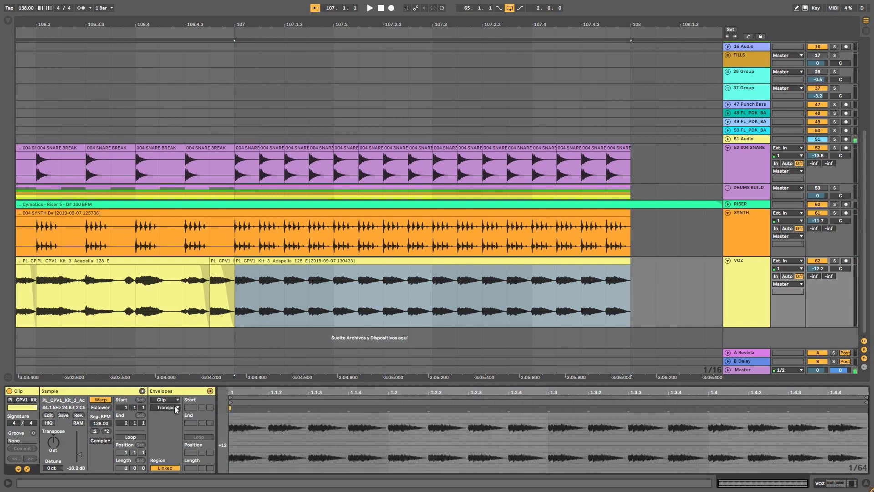
pyautogui.scroll(-2, 264, 444)
pyautogui.click(272, 460)
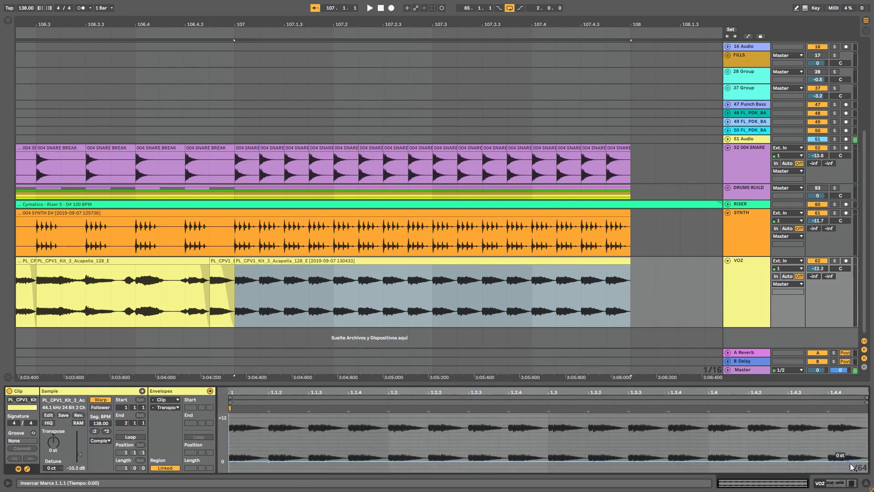
pyautogui.moveTo(850, 461)
pyautogui.mouseDown()
pyautogui.moveTo(847, 416)
pyautogui.moveTo(828, 422)
pyautogui.mouseUp()
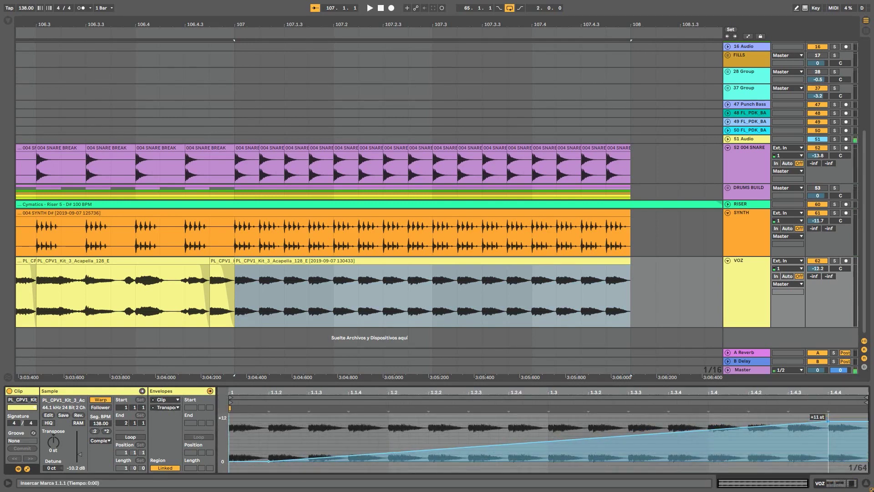